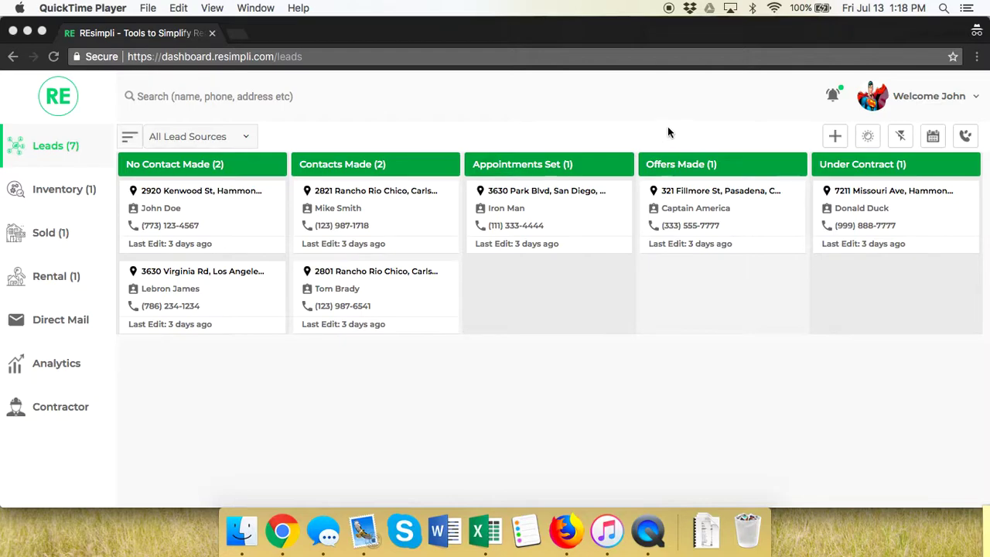
- Start a new lead and enter the seller's full name and main phone number
click(835, 136)
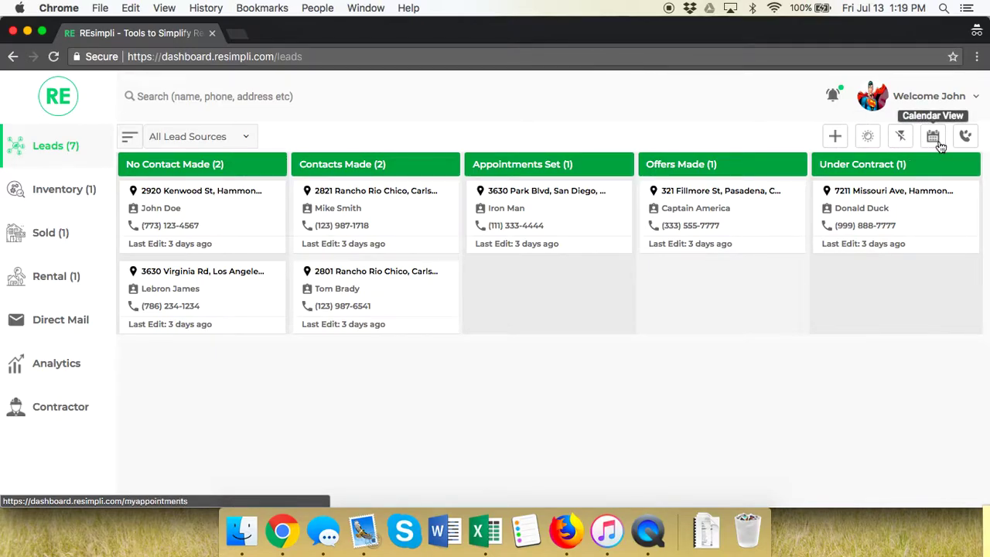
click(832, 139)
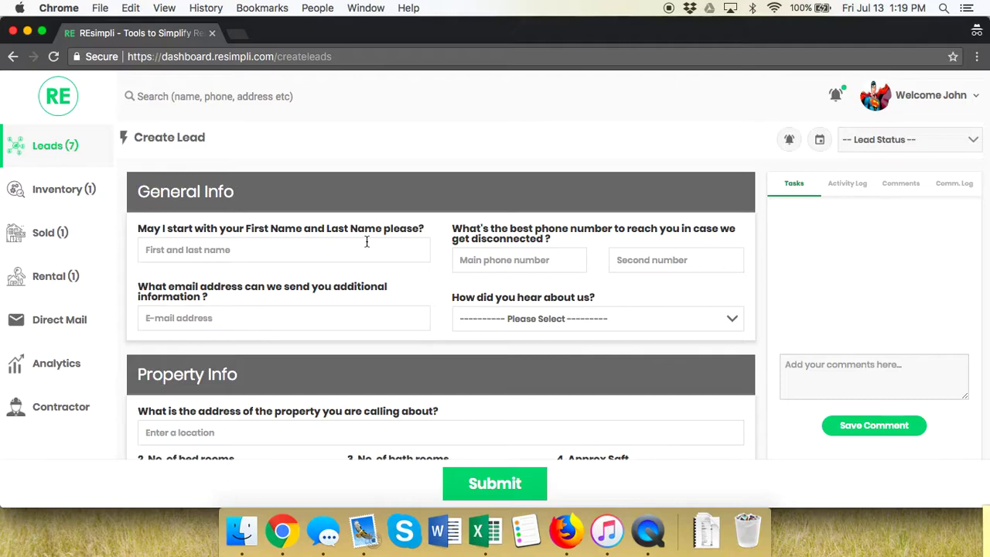
click(273, 252)
text(Peter Parker)
click(462, 260)
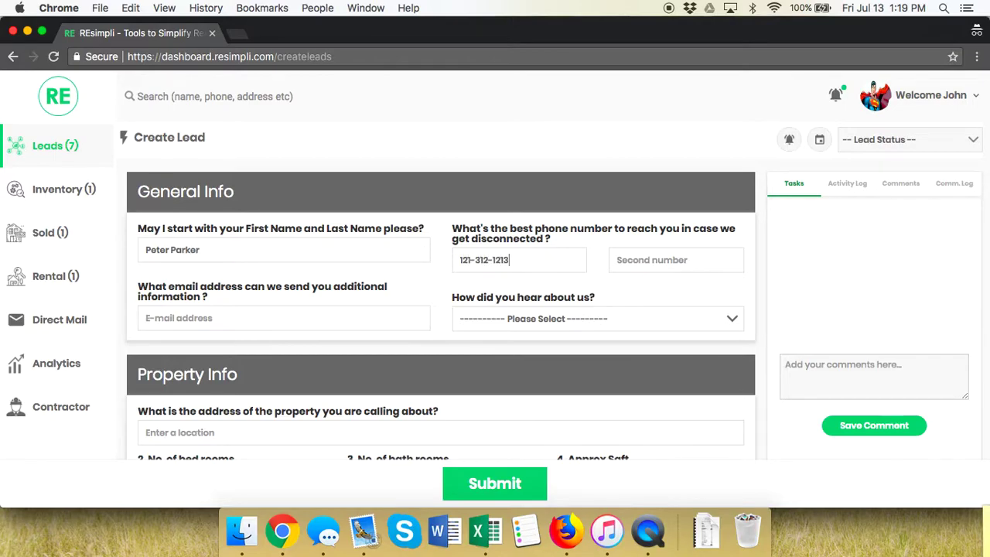
- Set Craigslist as the lead source for how they heard about you
click(213, 317)
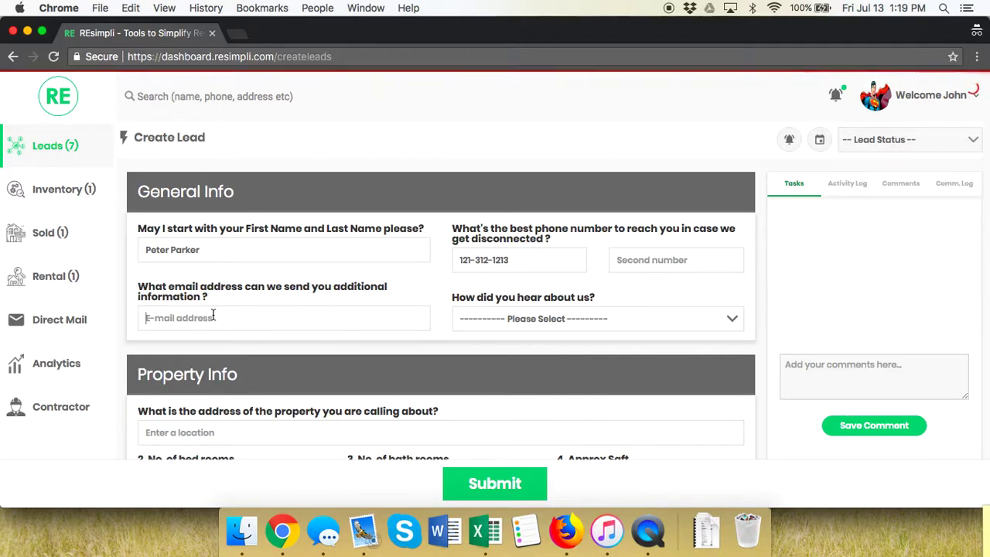
click(507, 318)
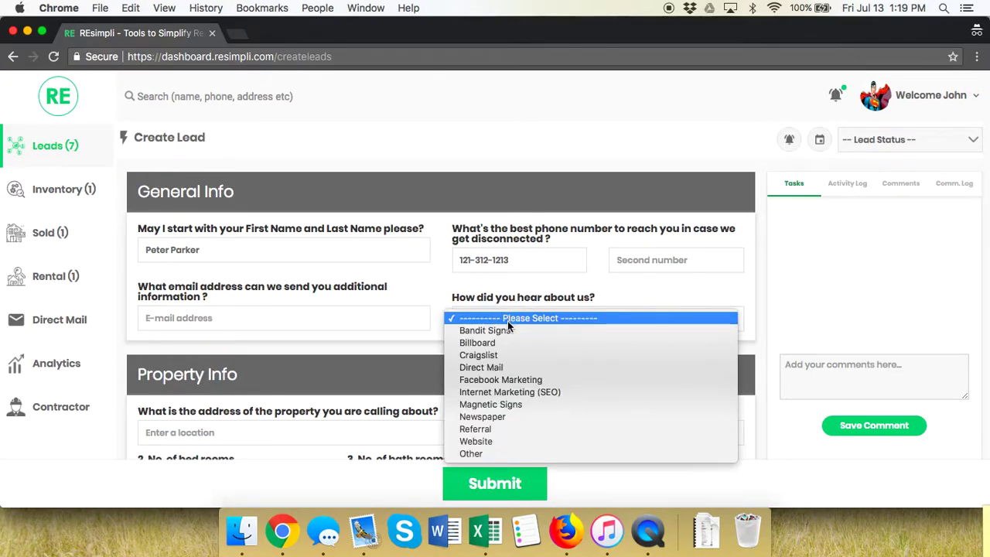
click(507, 354)
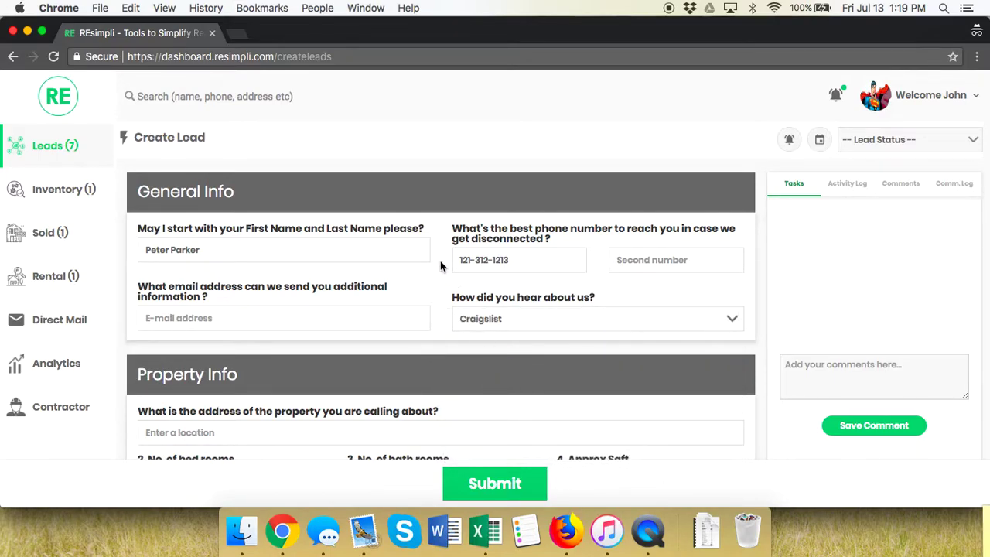
scroll(439, 261, down, 4)
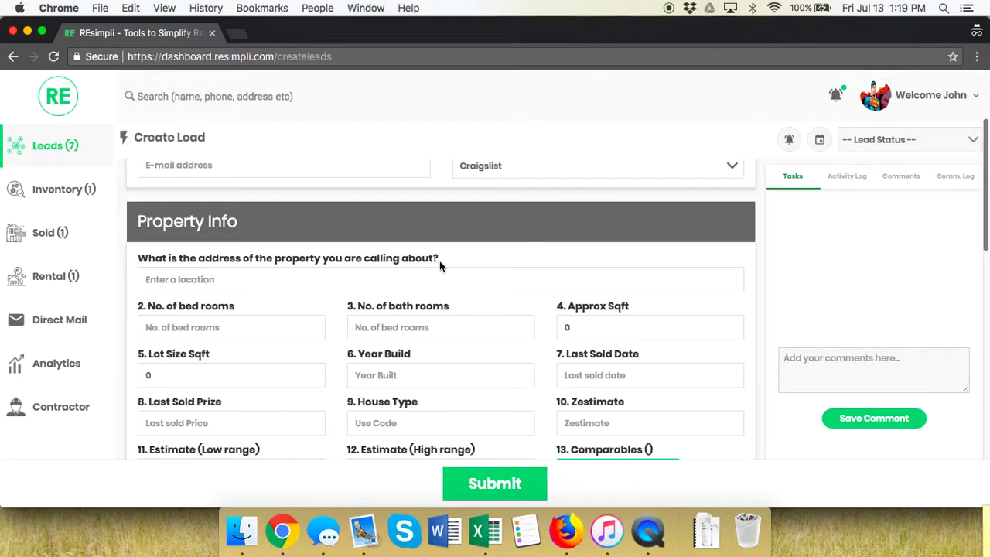
click(361, 287)
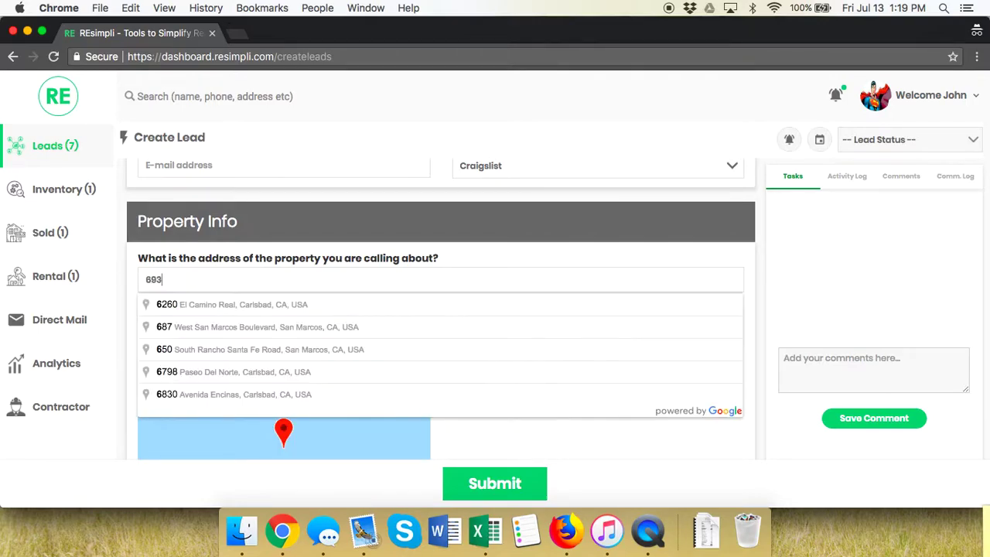
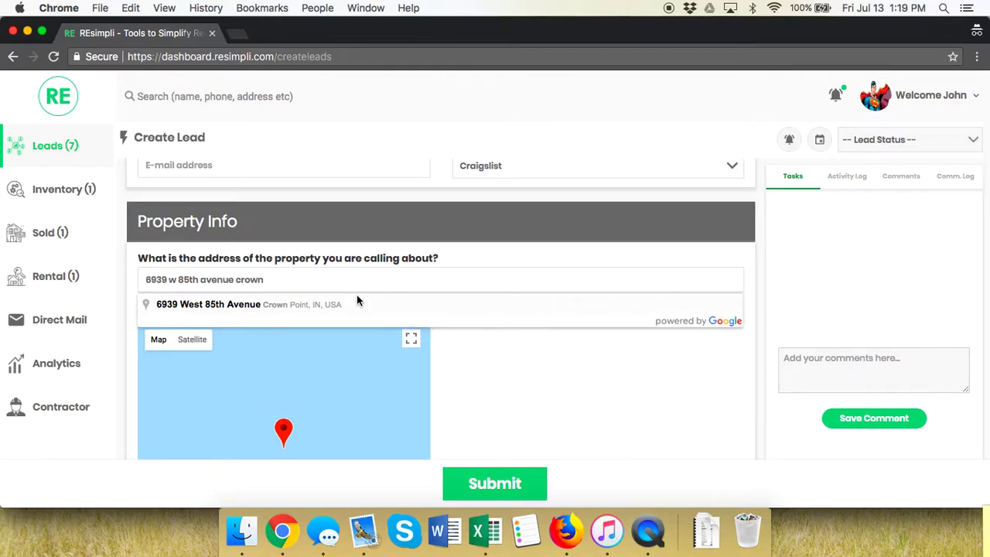
click(348, 302)
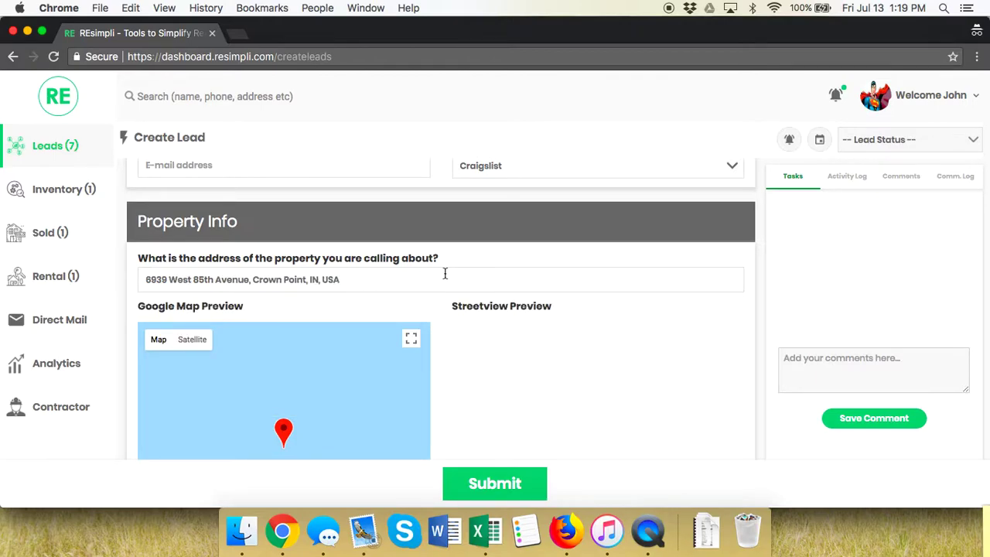
- Rotate and step the Street View preview until it faces the house
scroll(444, 273, down, 5)
scroll(440, 216, up, 3)
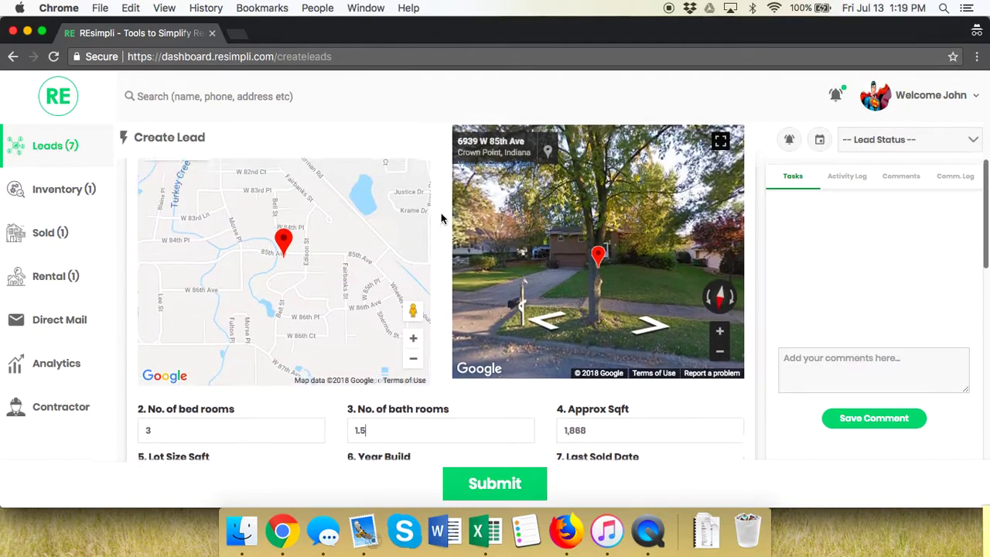
scroll(441, 212, up, 1)
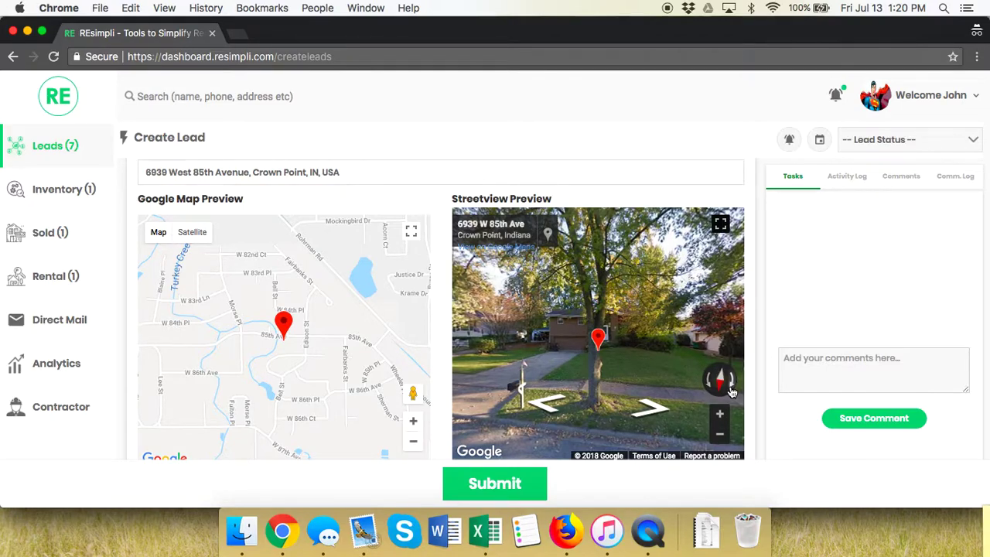
click(730, 390)
click(731, 390)
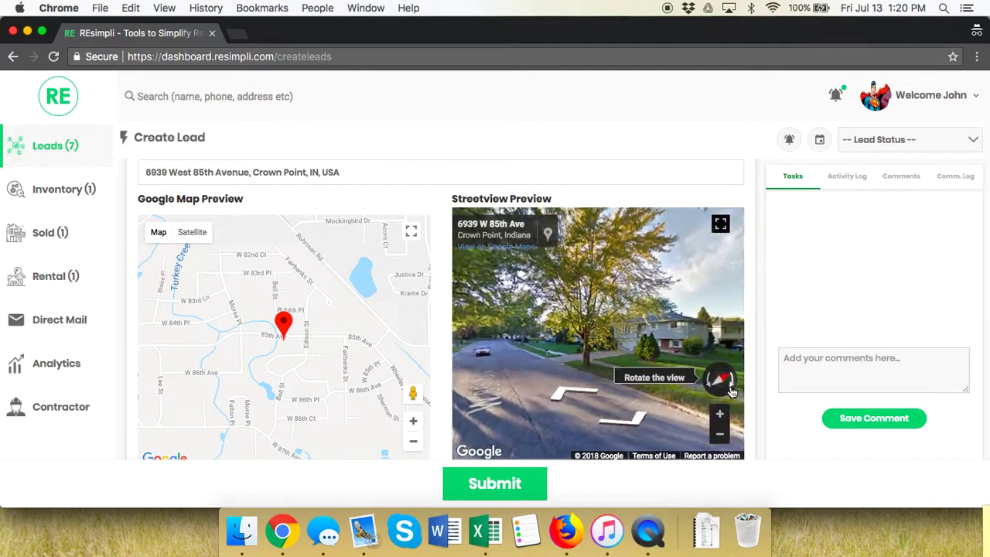
click(606, 388)
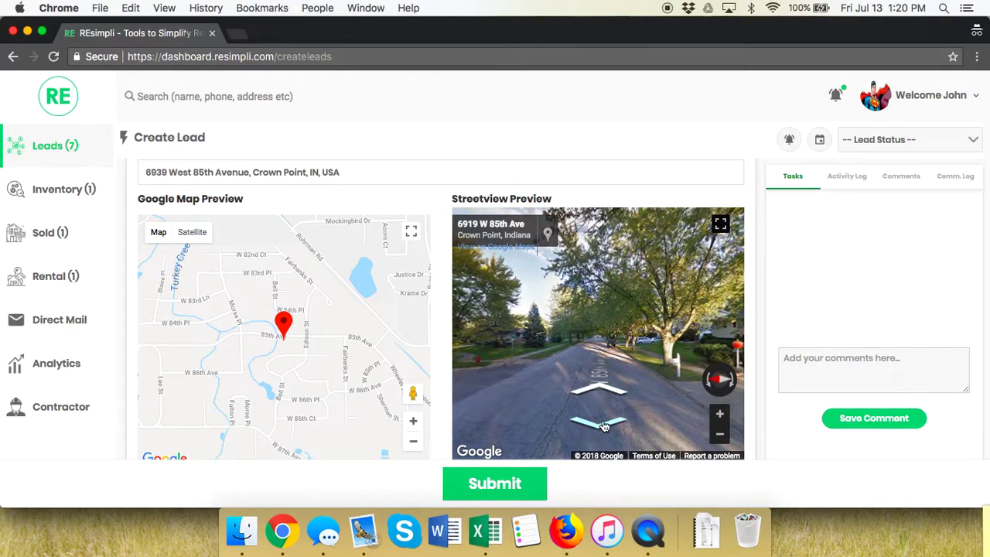
click(604, 382)
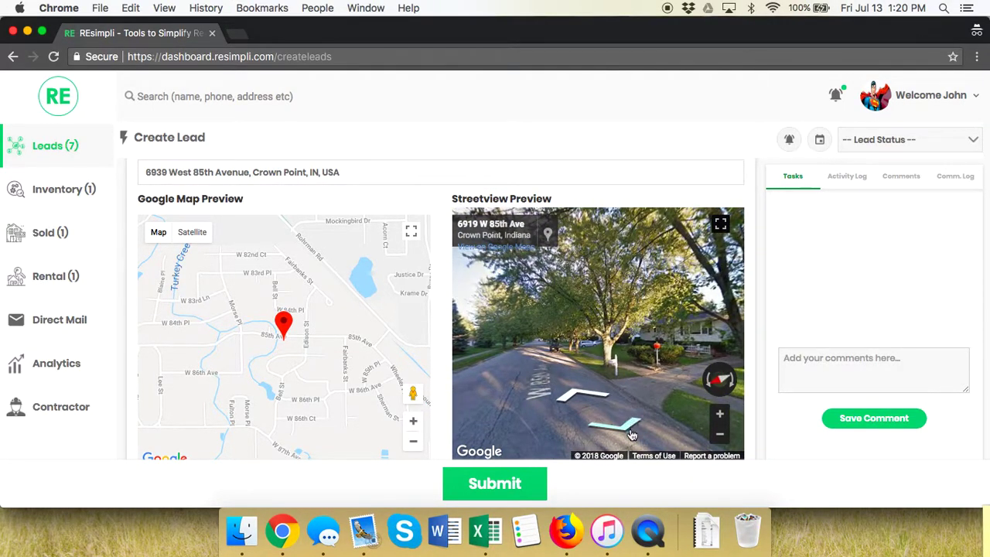
click(717, 379)
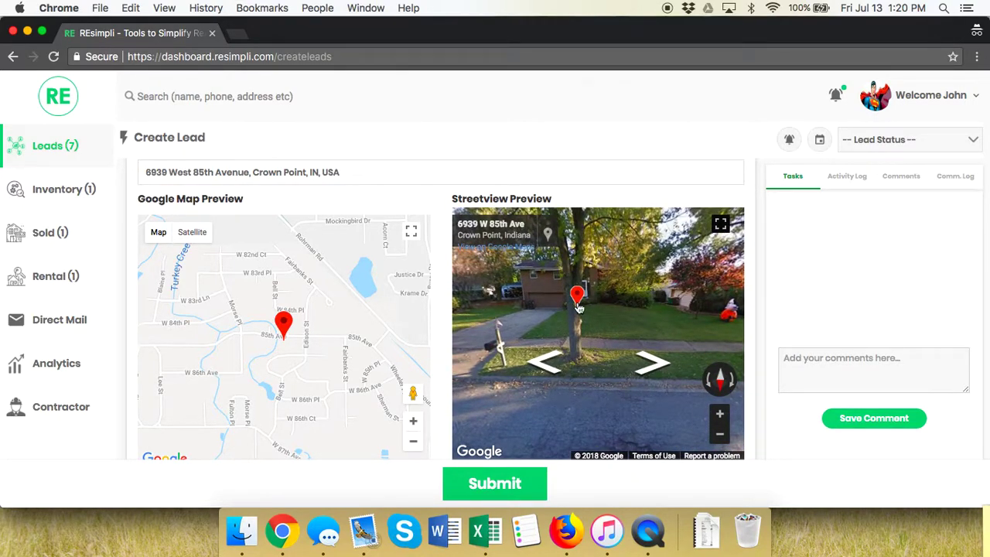
scroll(447, 265, down, 2)
- Replace the auto-filled counts with 4 bedrooms and 1.75 bathrooms
scroll(447, 263, down, 3)
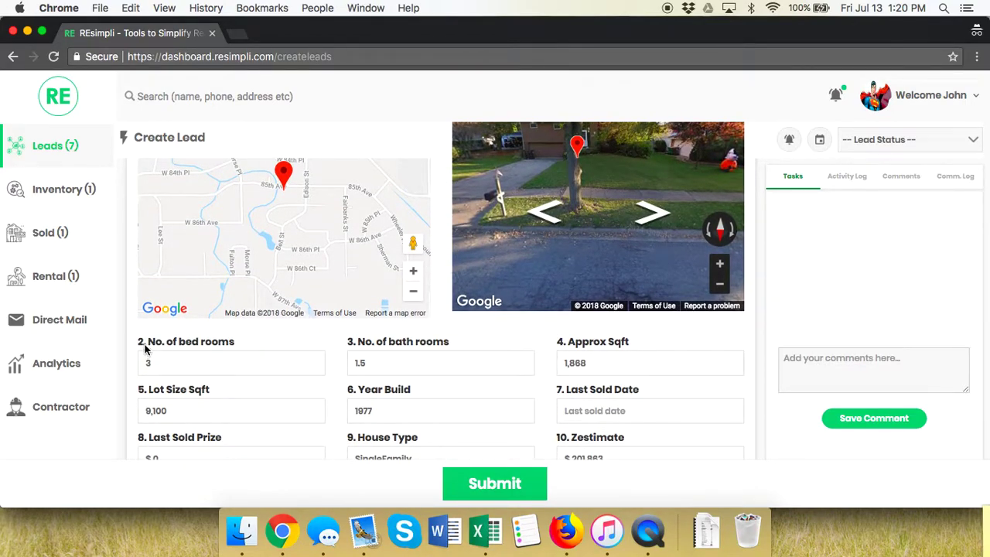
scroll(144, 349, down, 2)
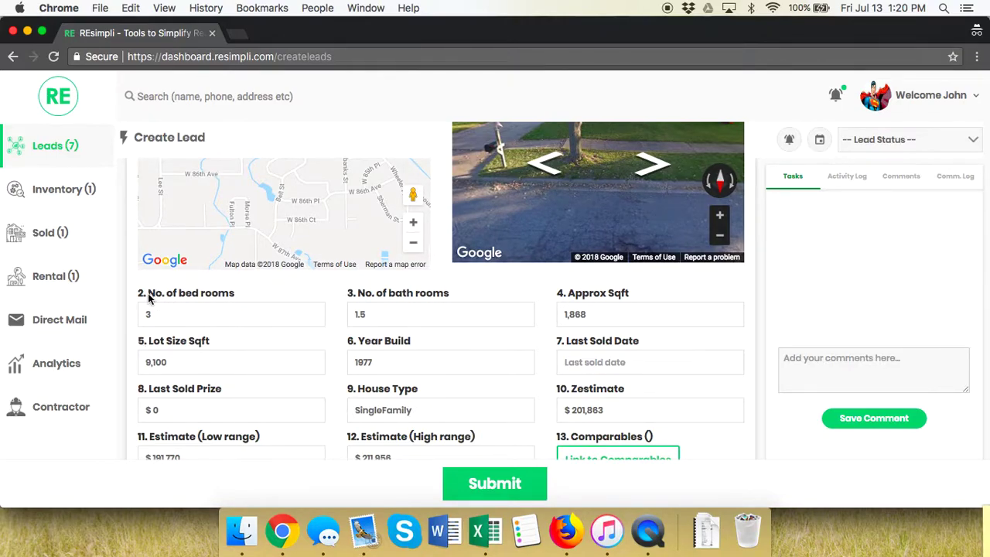
double_click(162, 313)
text(4)
key(Tab)
text(1.75)
key(Tab)
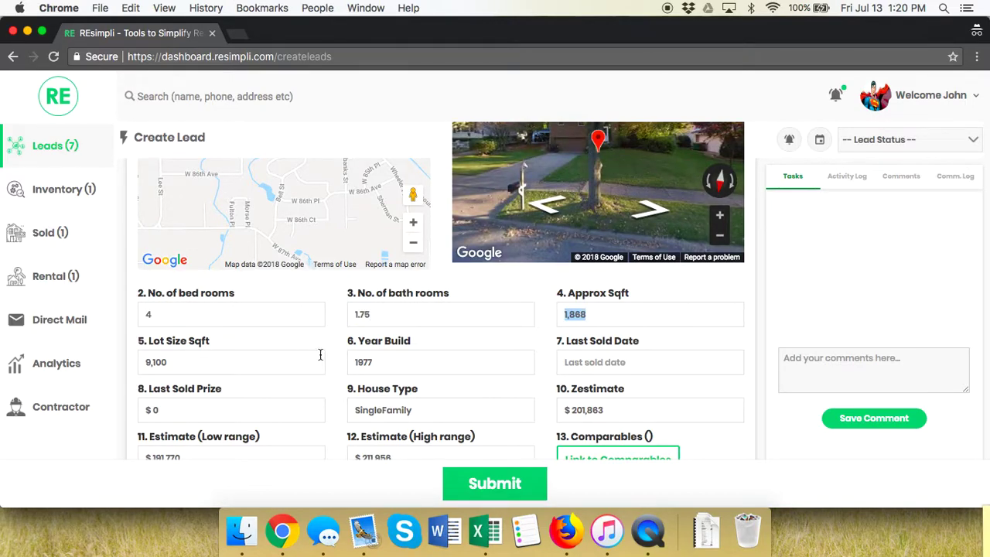
scroll(320, 354, down, 3)
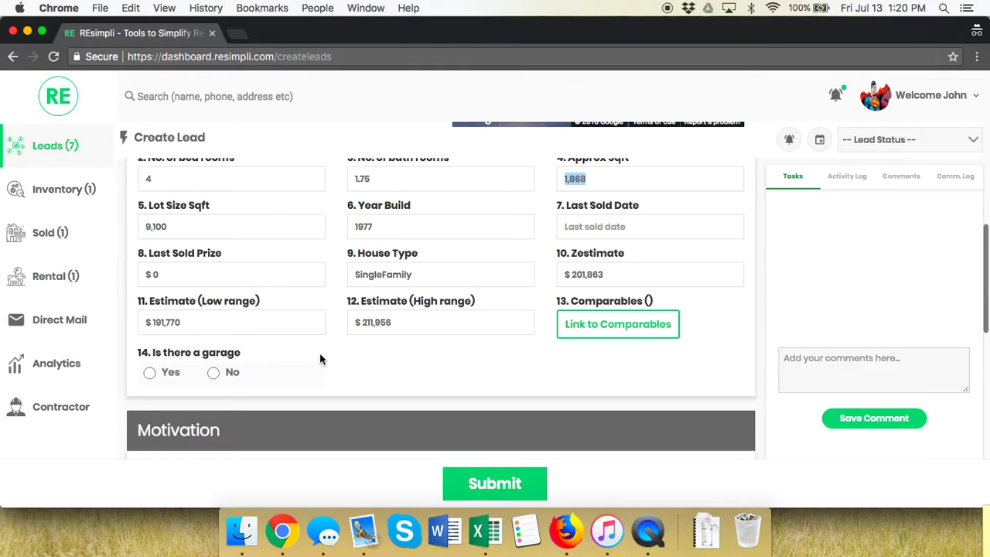
click(575, 325)
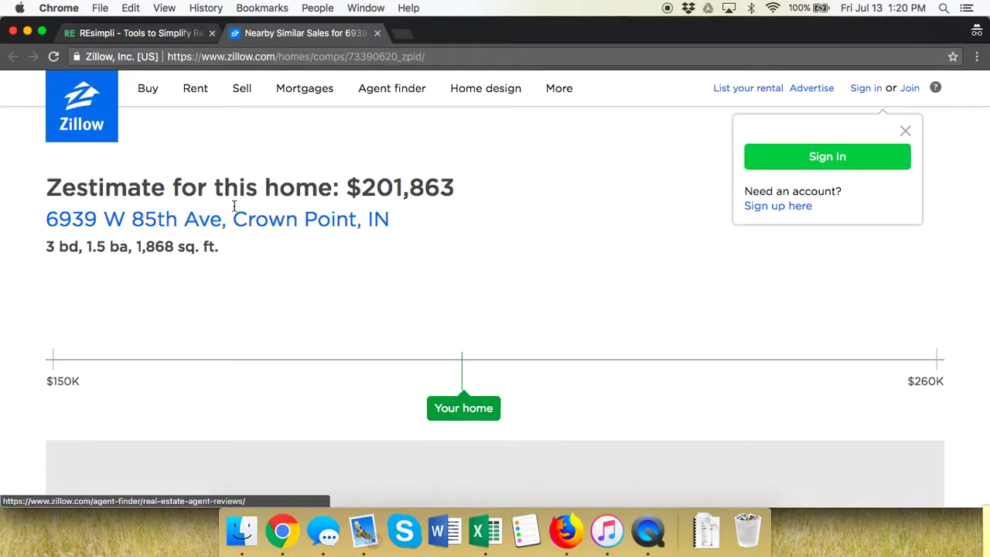
click(376, 32)
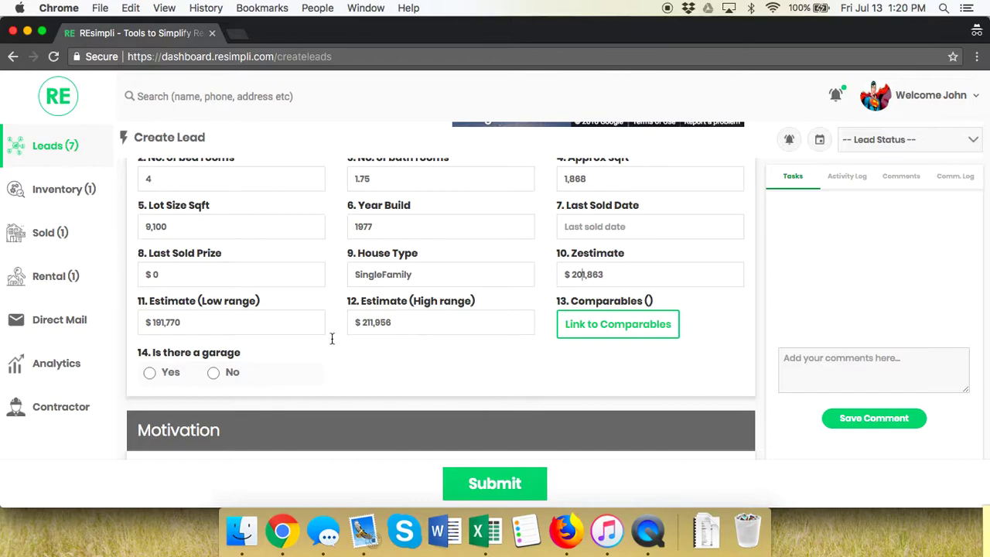
- Mark a garage and answer that the house isn't listed now and never was
click(150, 374)
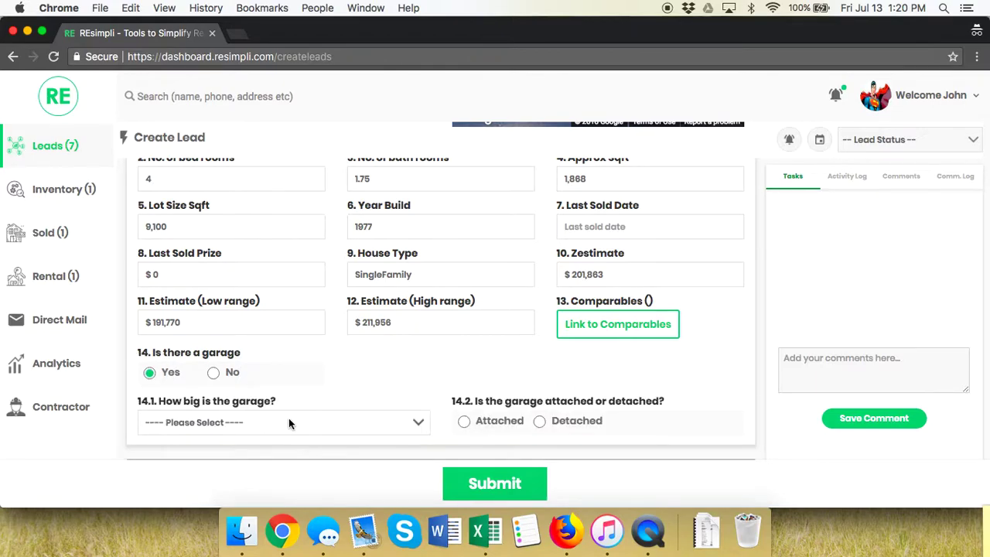
scroll(288, 417, down, 8)
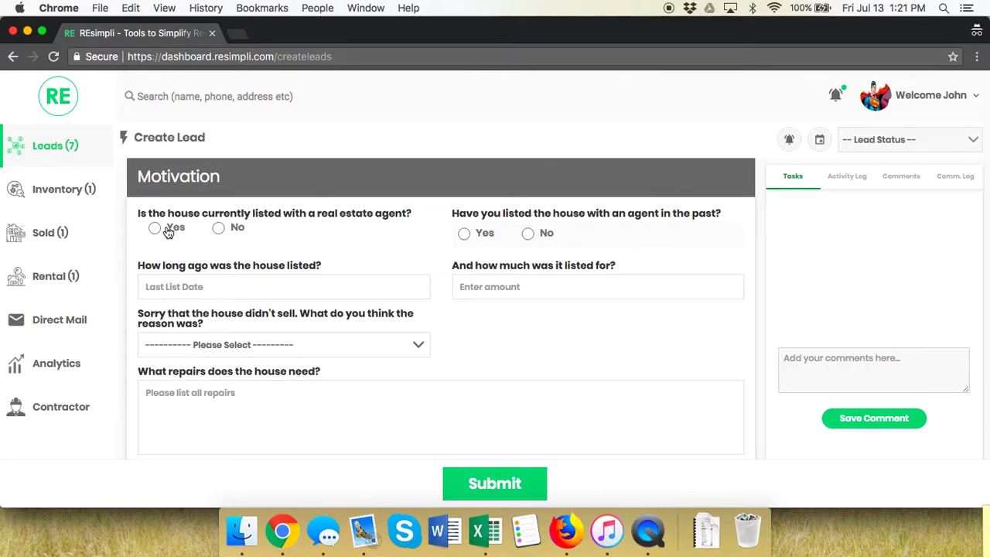
click(168, 230)
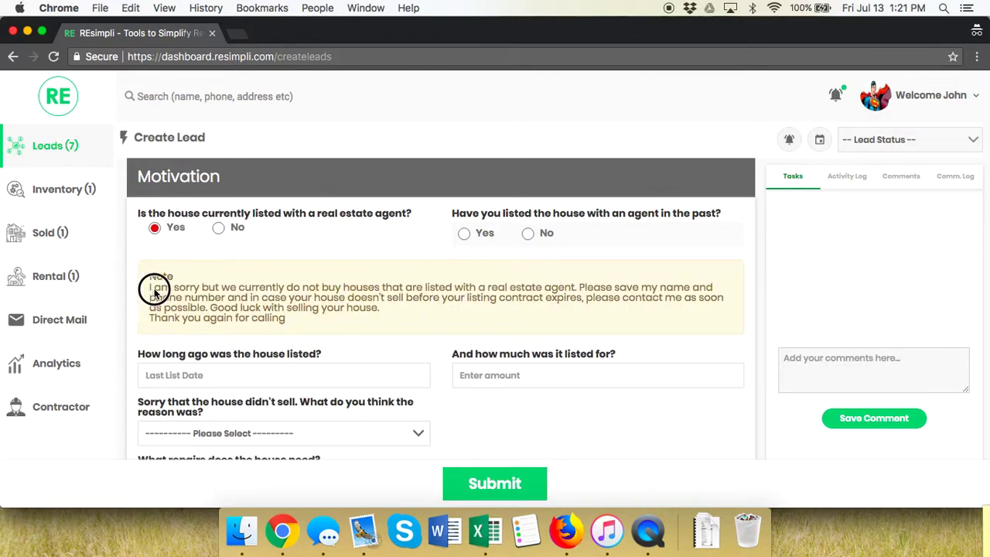
drag(149, 288, 293, 326)
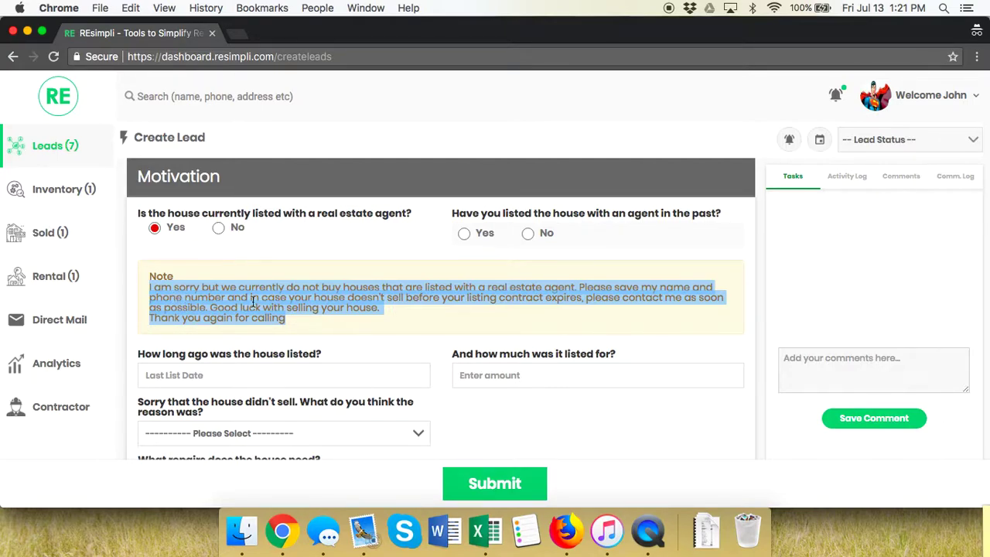
click(914, 140)
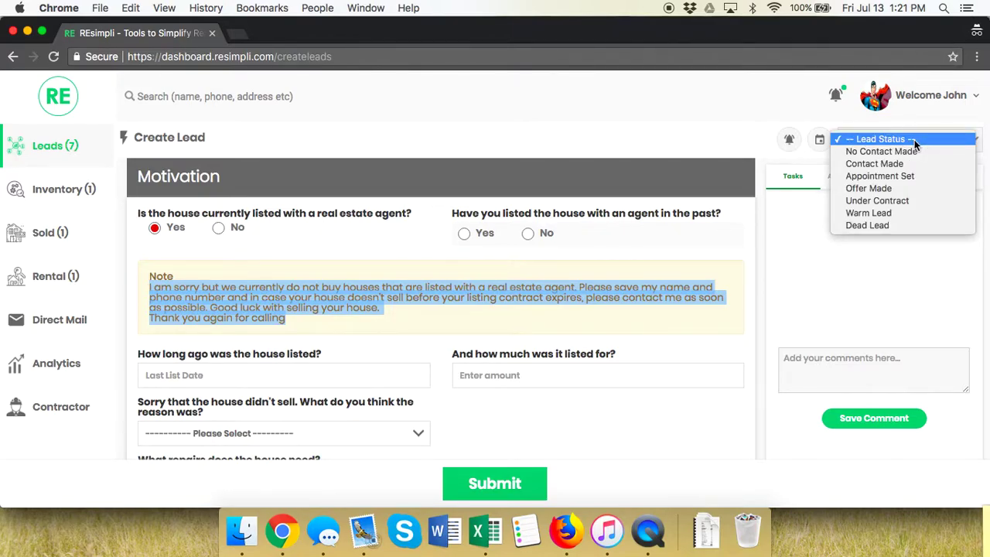
click(217, 230)
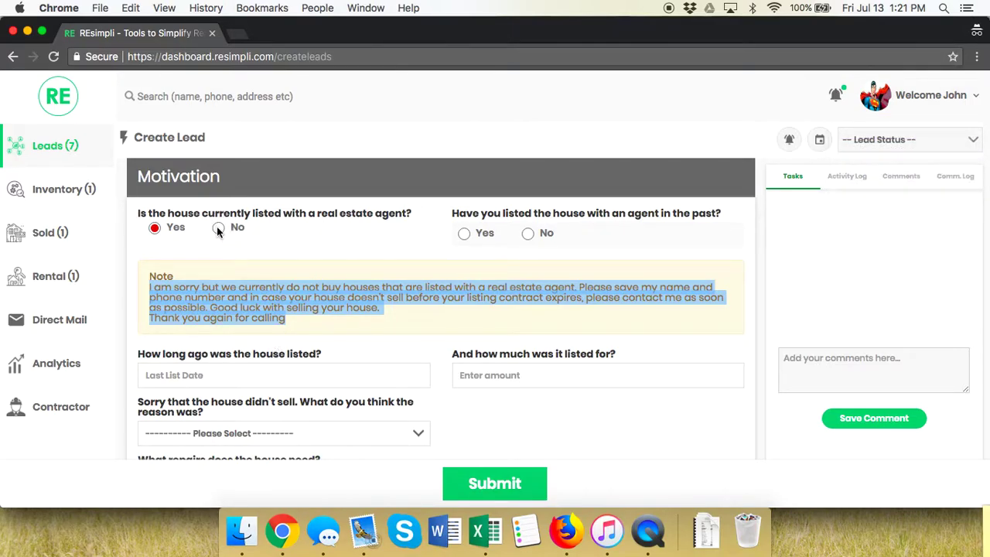
click(218, 230)
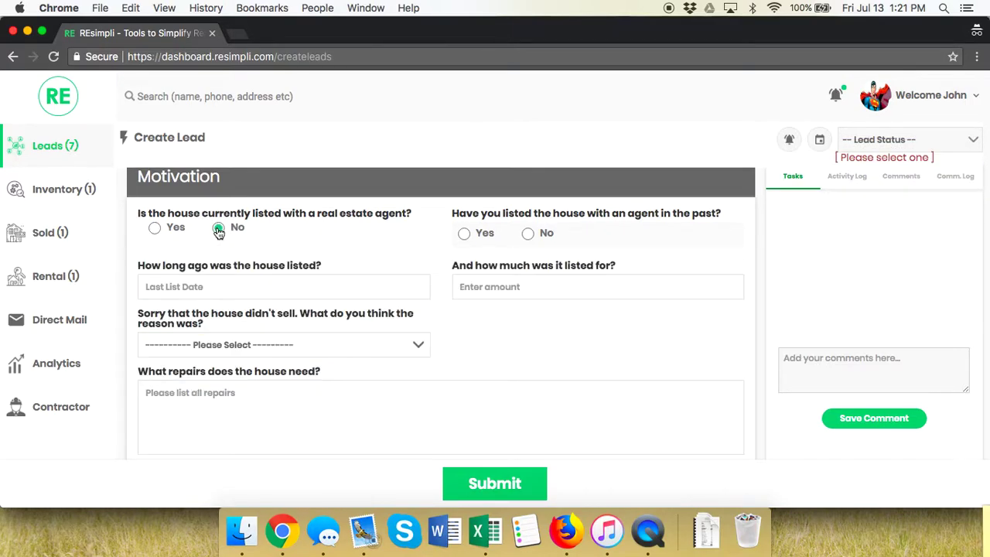
click(529, 235)
scroll(300, 282, down, 3)
- Note the needed repairs as 'Roof, siding, windows and paint'
click(211, 279)
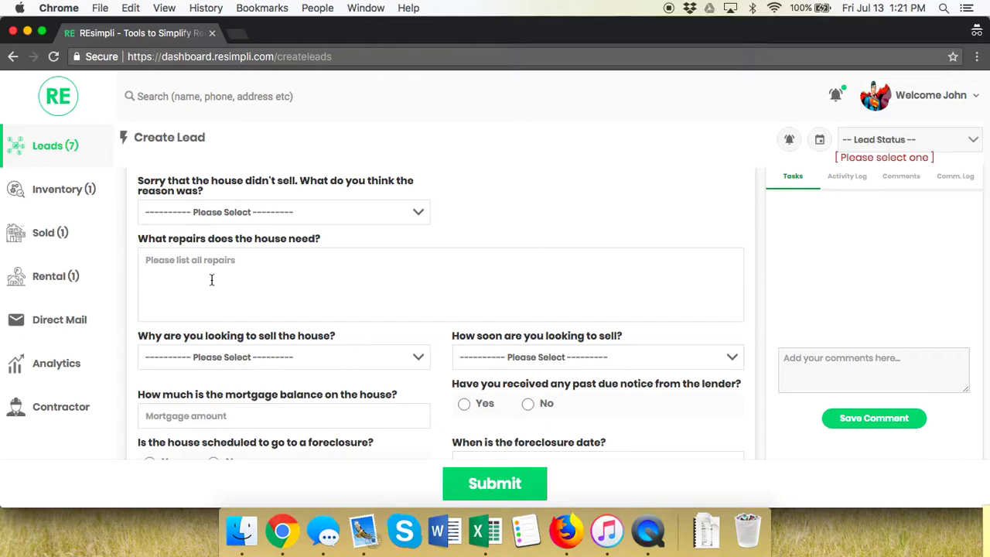
text(Roof, siding, windows and paint)
scroll(221, 261, down, 2)
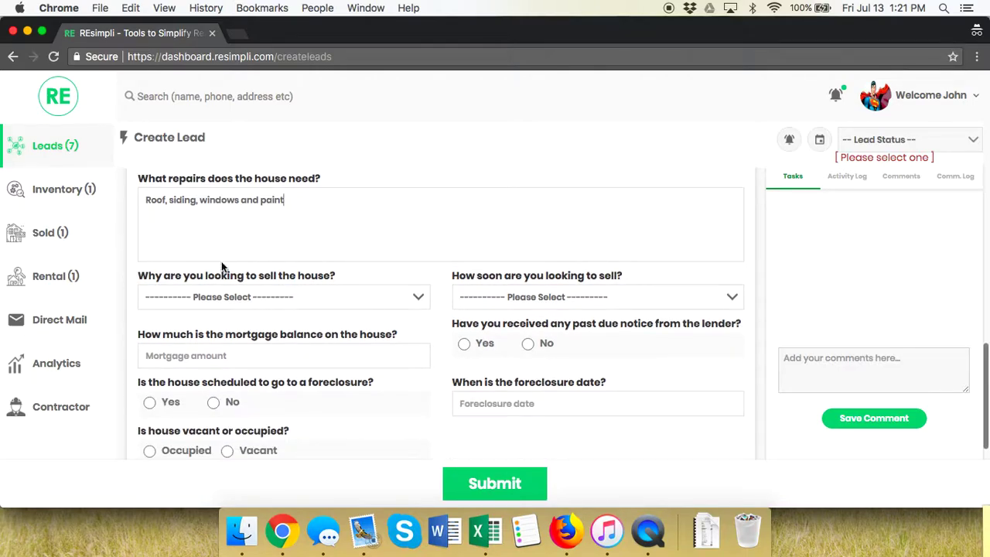
- Set the selling reason to Other personal reason and the timeframe to ASAP
click(219, 301)
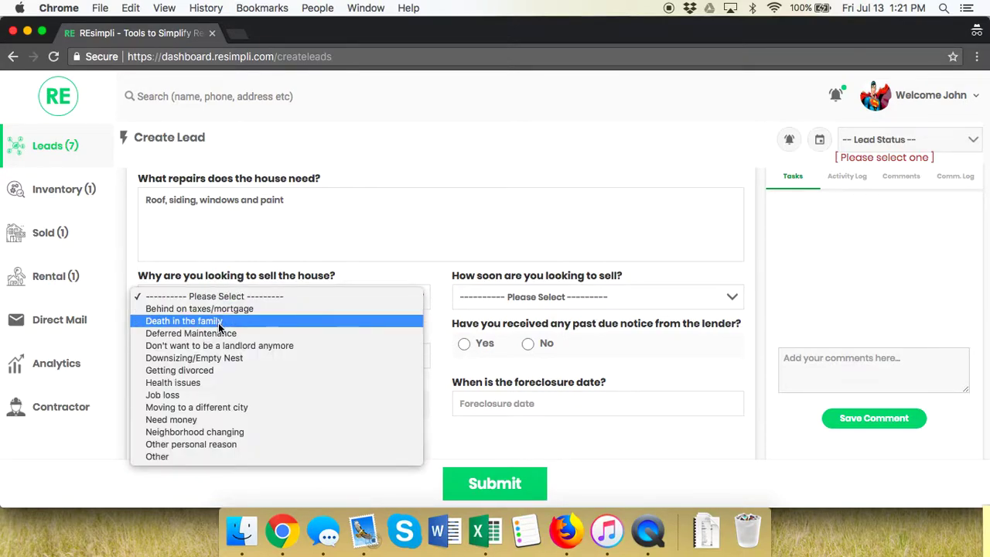
click(205, 456)
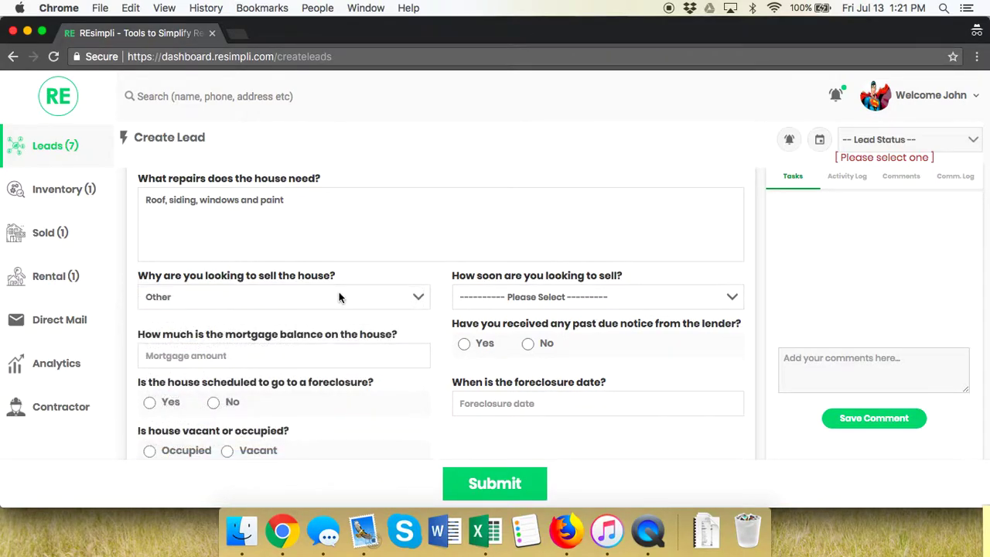
click(332, 292)
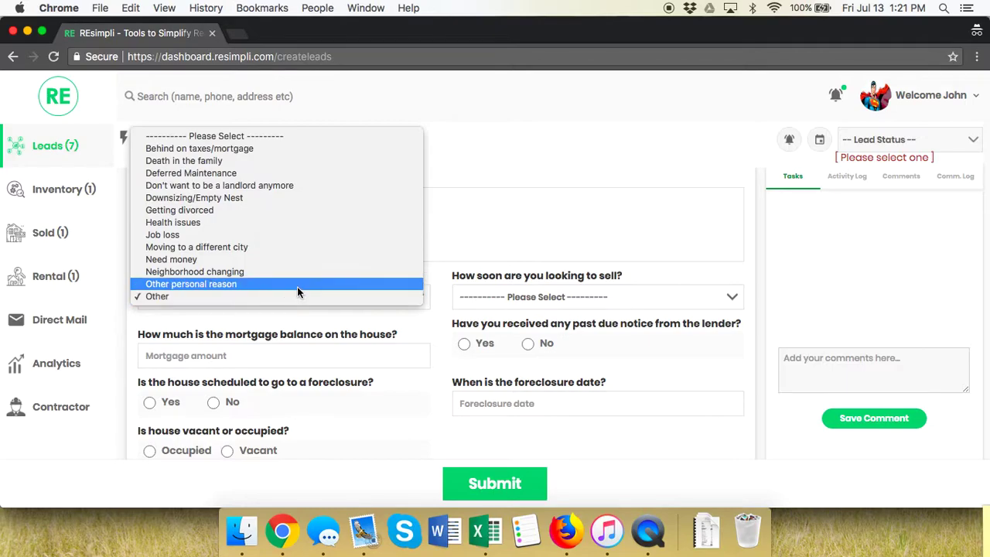
click(297, 285)
click(540, 297)
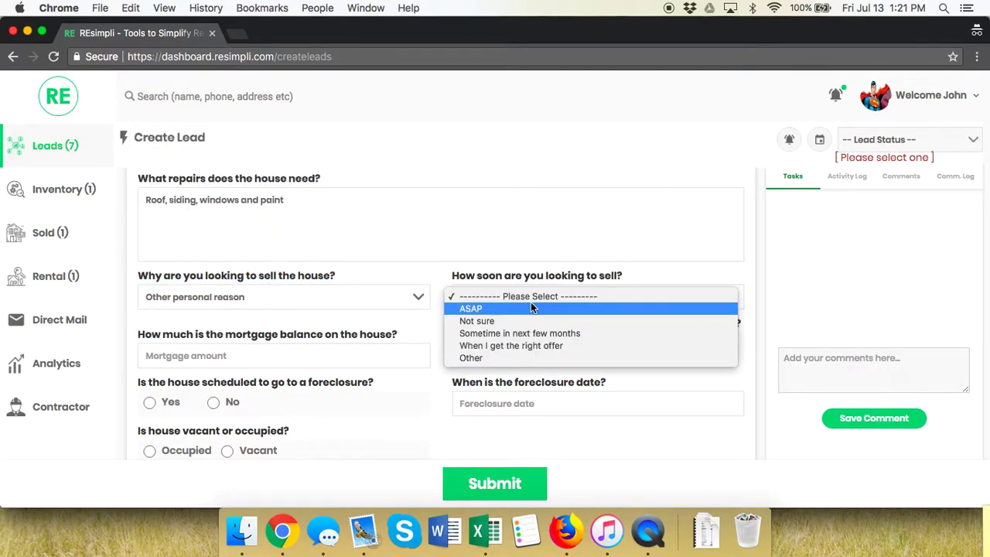
click(531, 308)
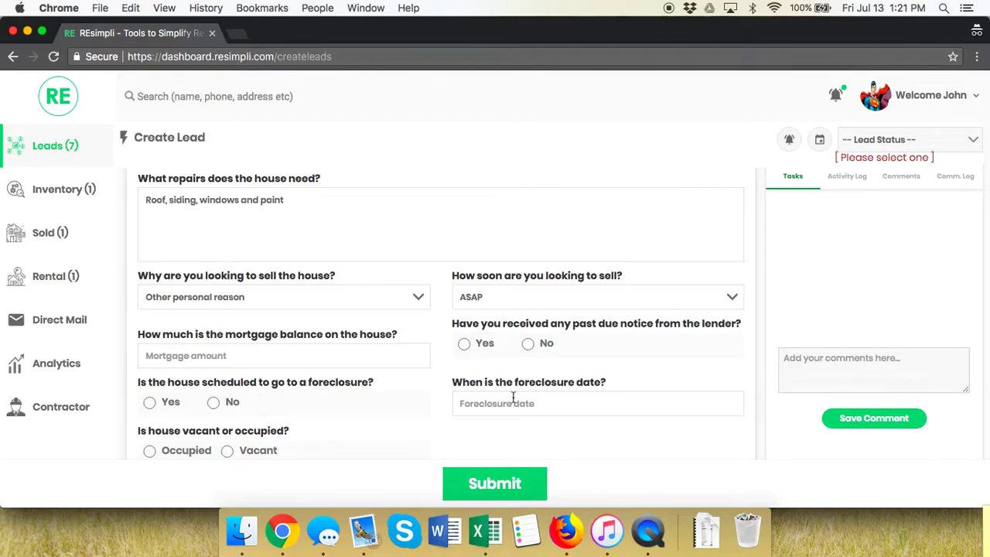
scroll(159, 400, down, 3)
- Mark the house occupied by a tenant, rented for 1000
click(164, 364)
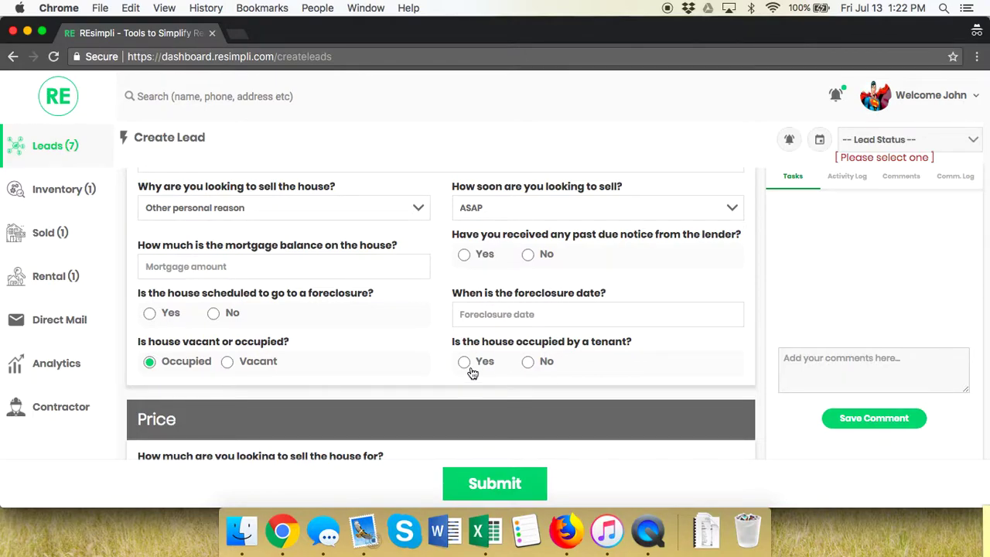
click(465, 363)
click(218, 418)
text(1000)
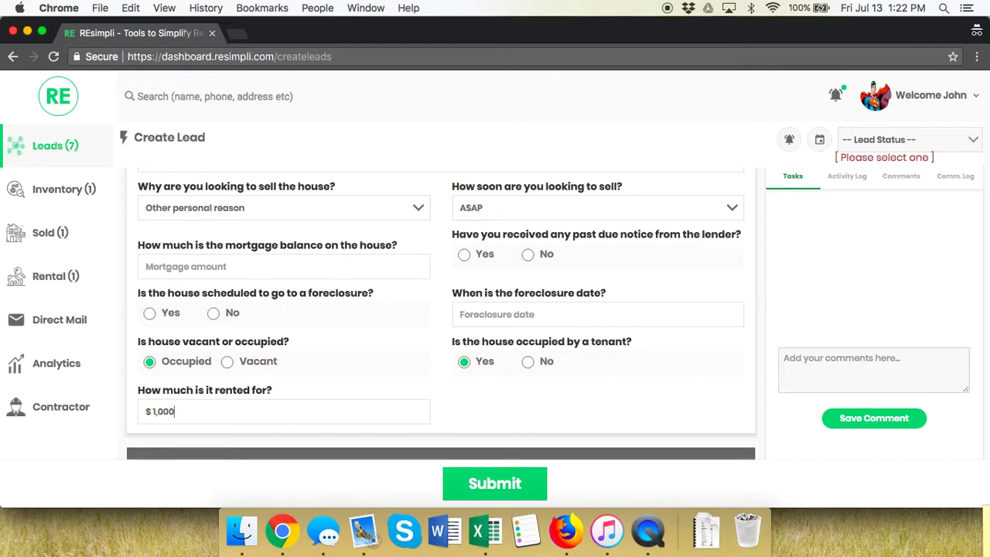
scroll(476, 341, down, 3)
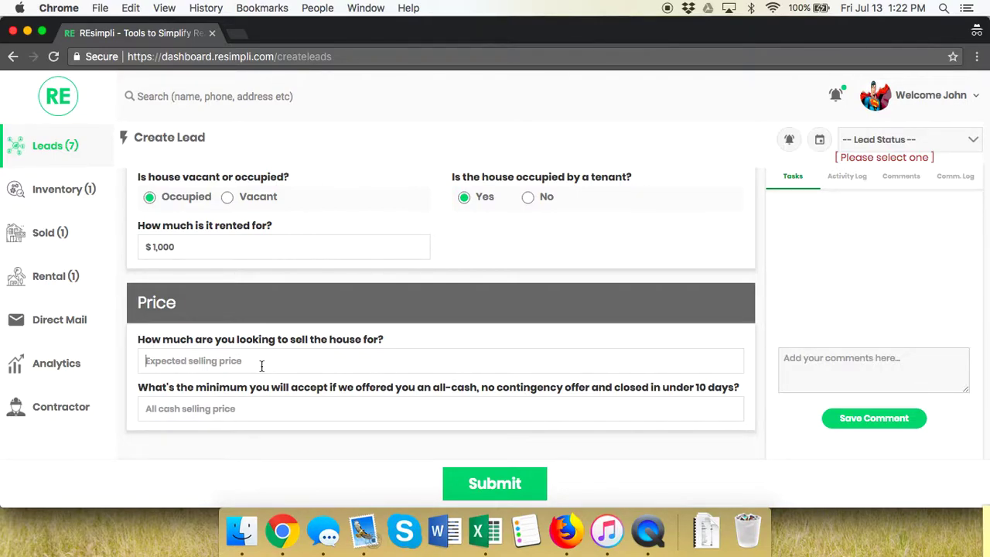
- Enter 150000 as the expected selling price and 120000 as the all-cash price
click(261, 367)
text(150000)
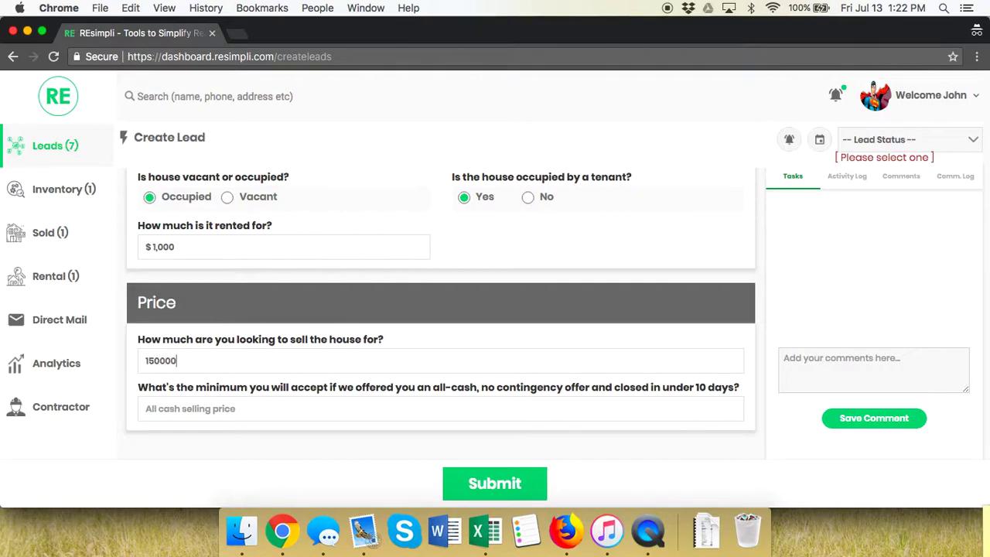
click(265, 409)
text(120000)
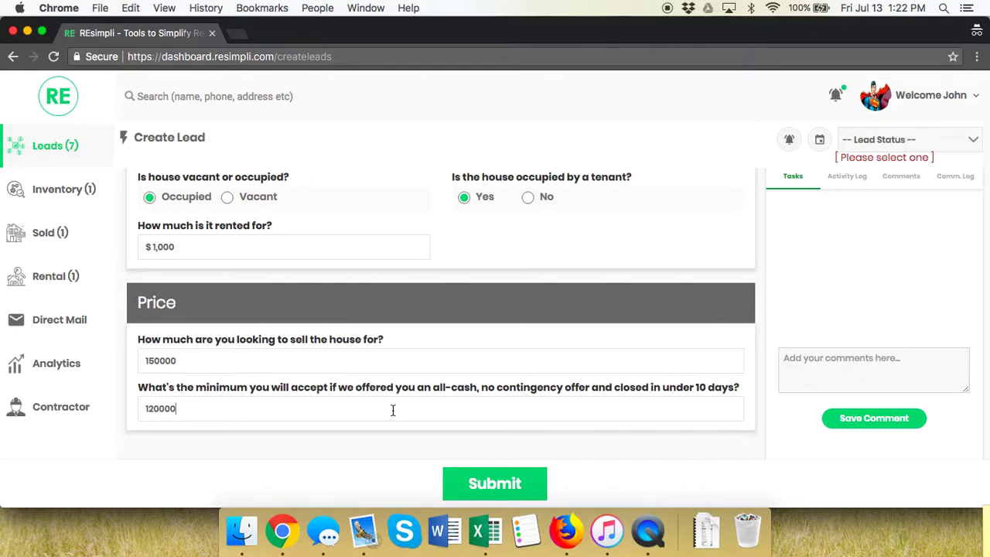
- Add an appointment on 07/16/2018, Chicago time, described 'Check MLS comps and take a purchase agreement'
click(819, 140)
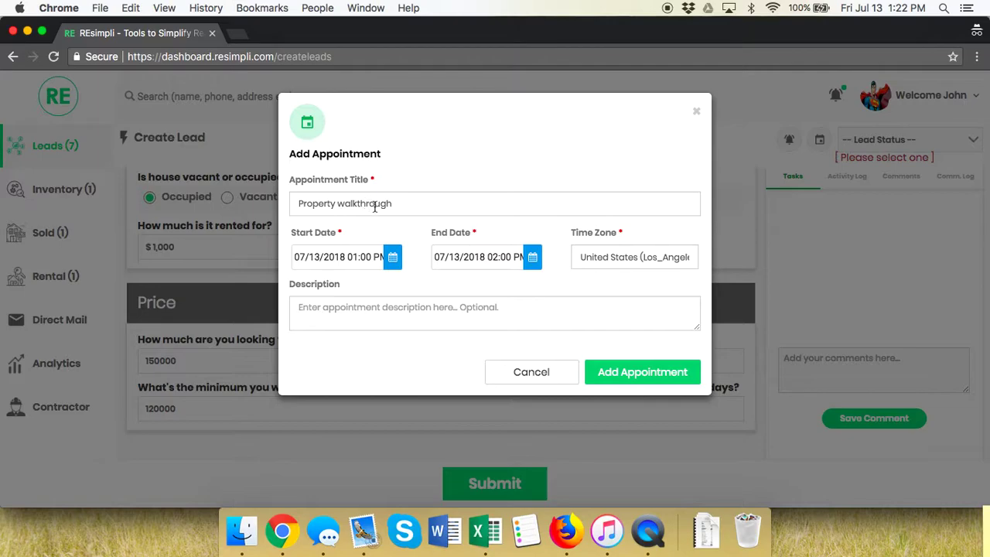
click(392, 259)
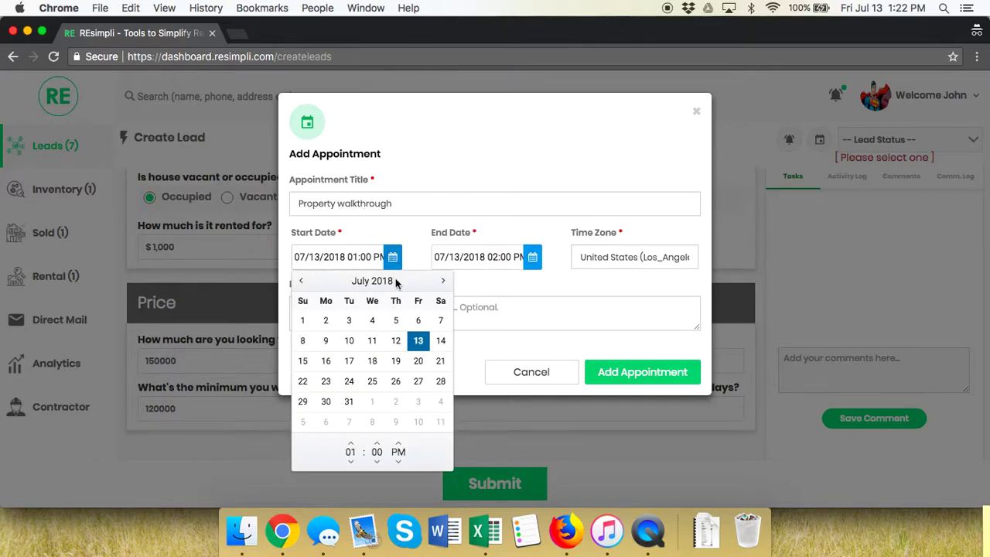
click(324, 363)
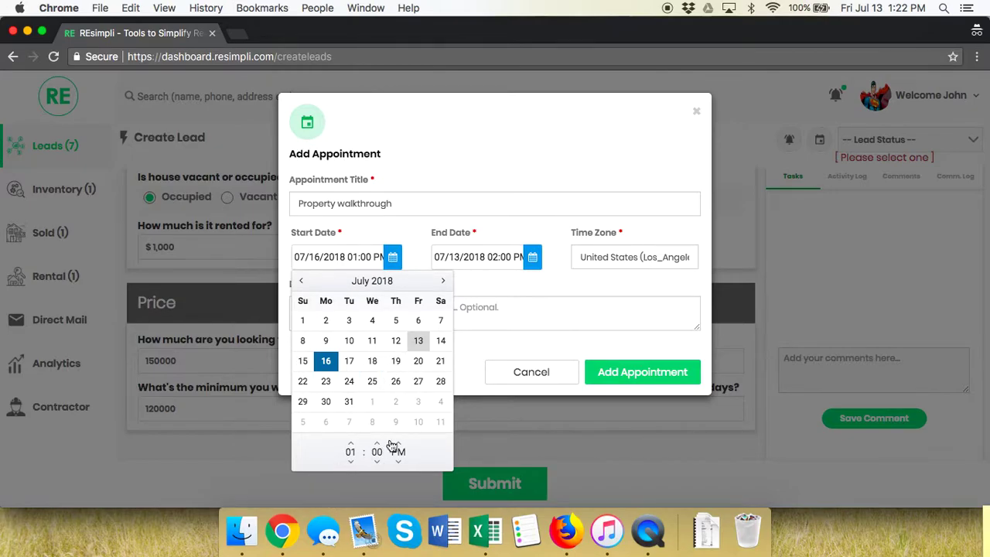
click(507, 305)
click(628, 254)
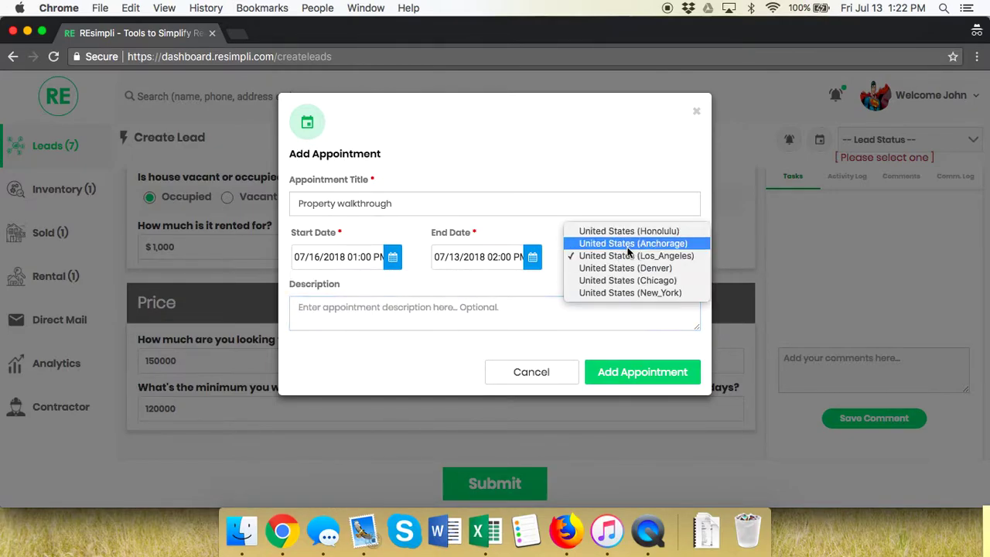
click(636, 280)
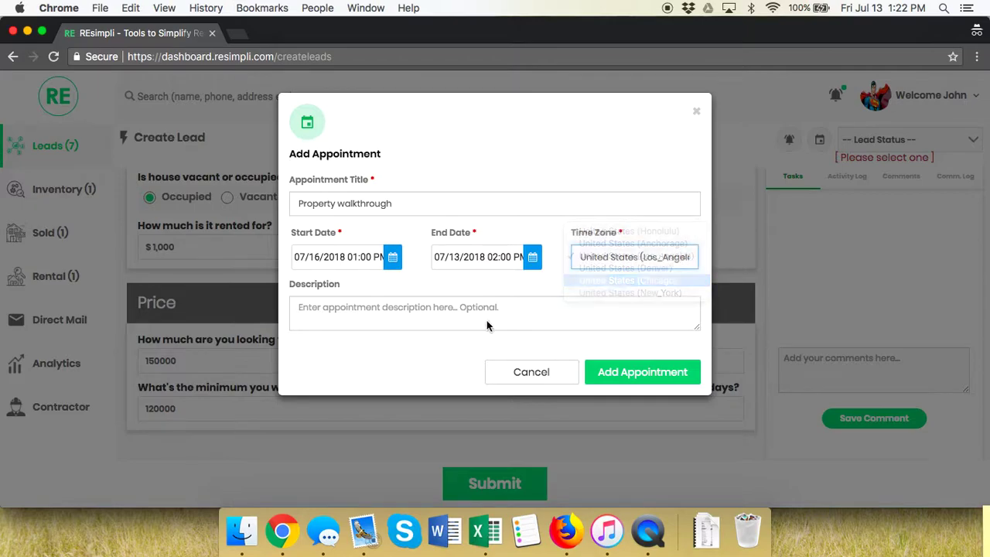
click(411, 325)
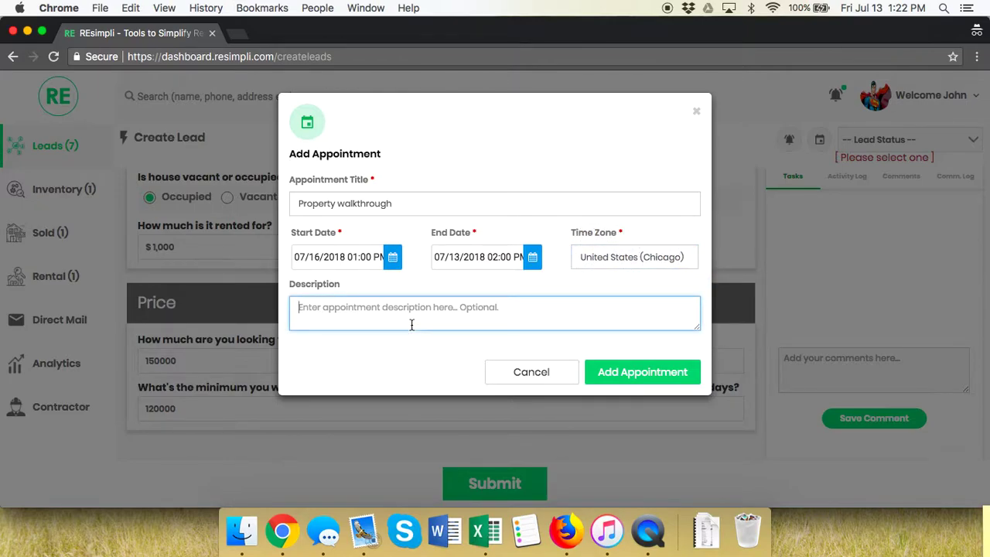
text(C)
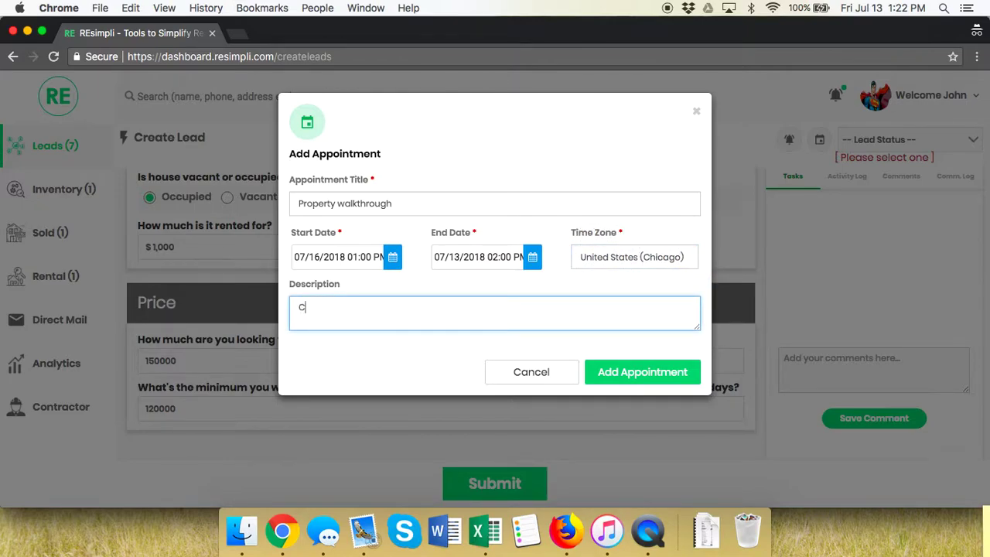
text(heck MLS comps and take a pur)
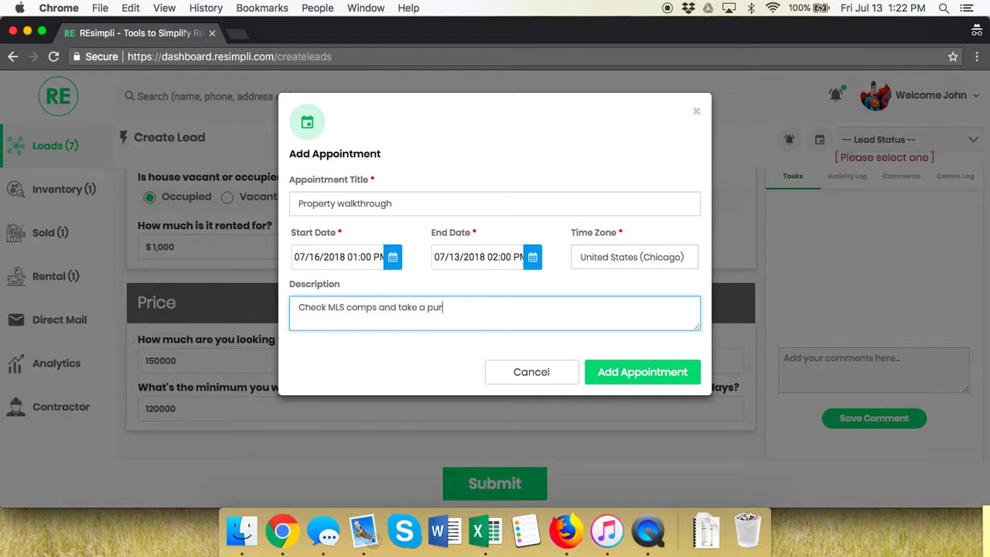
text(chase agreement)
click(616, 369)
- Set the lead status to Appointment Set and submit the lead
click(943, 133)
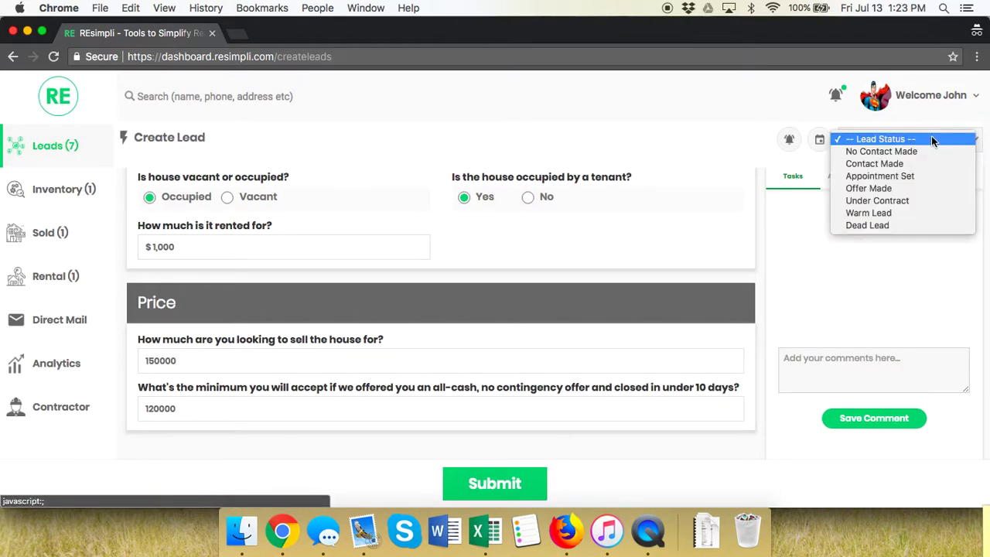
click(909, 176)
click(487, 484)
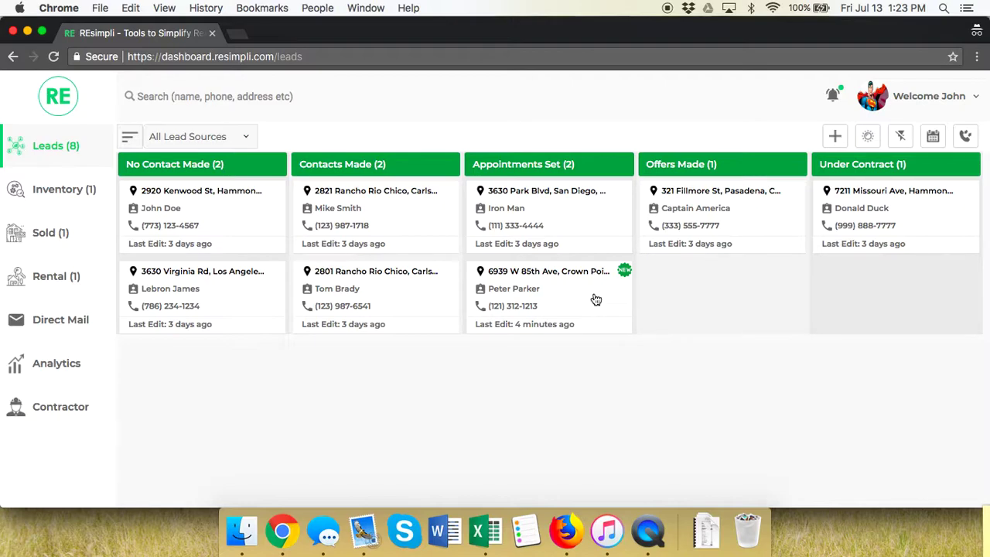
click(595, 299)
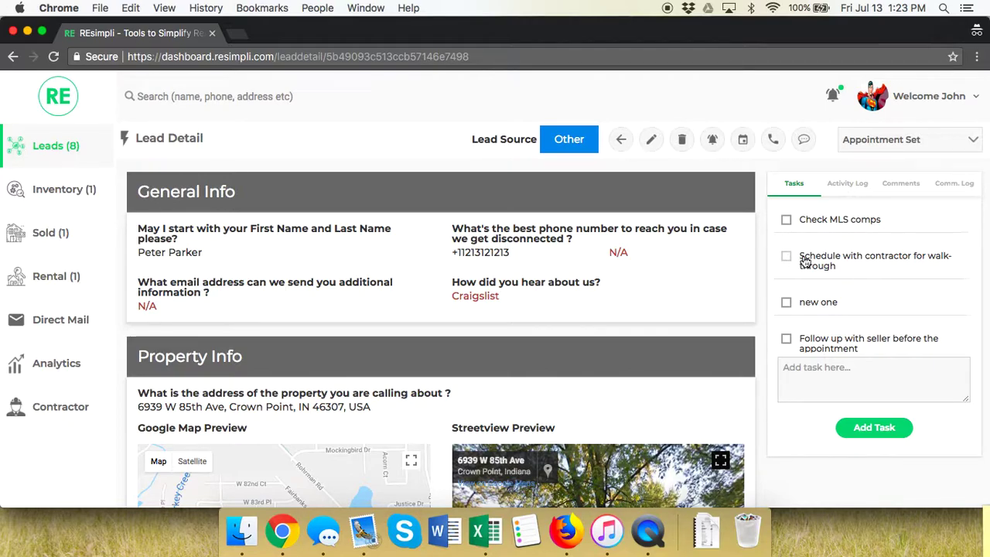
scroll(797, 261, down, 1)
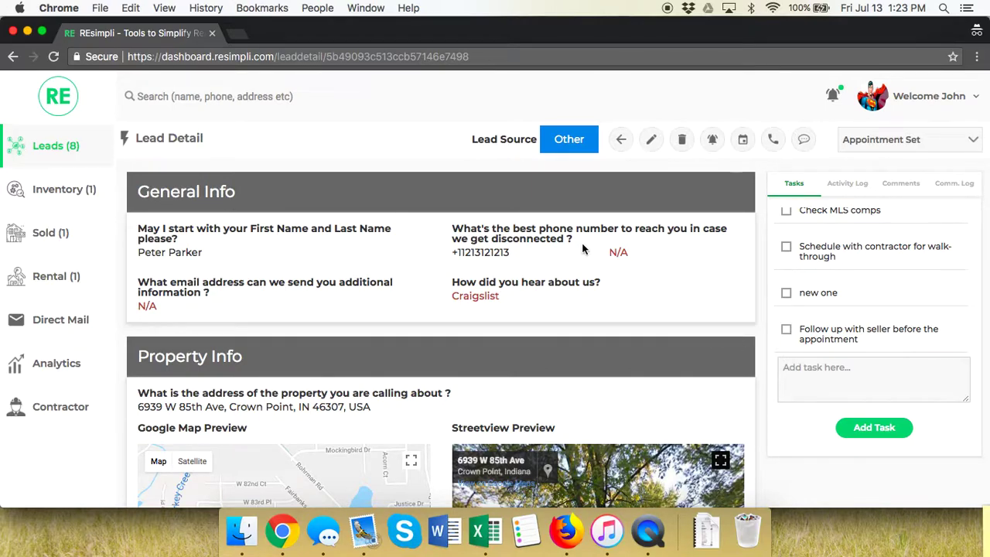
click(43, 157)
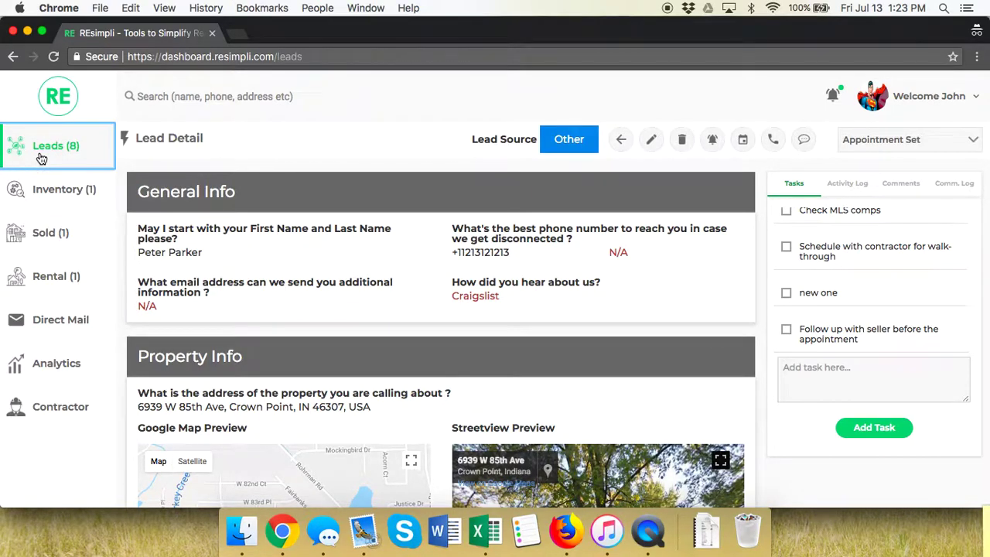